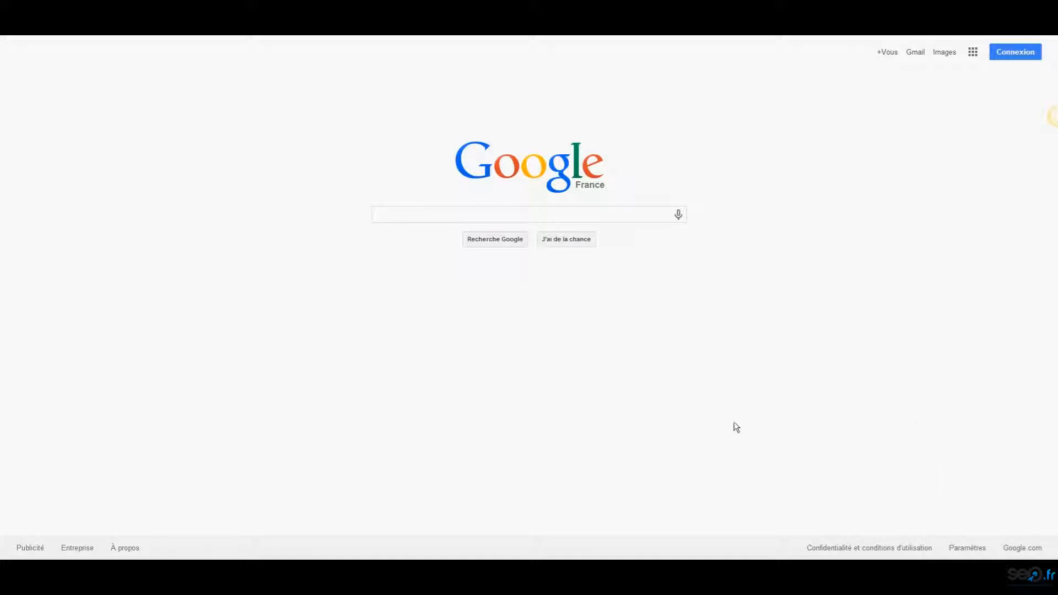
# Search the web for "google adwords" and open the official Google AdWords site from the results
pyautogui.click(440, 215)
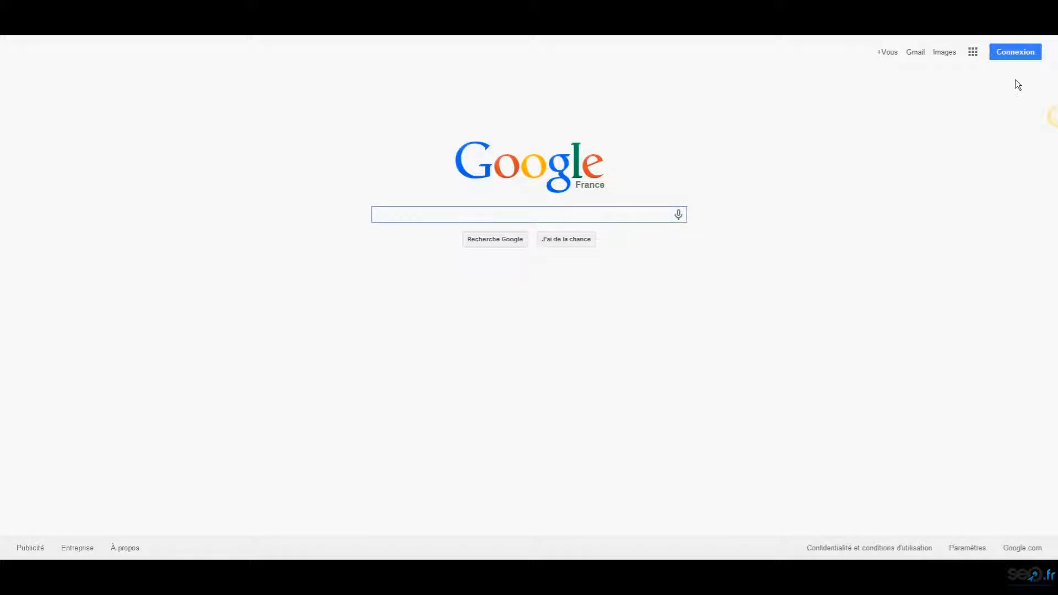
pyautogui.write('goo')
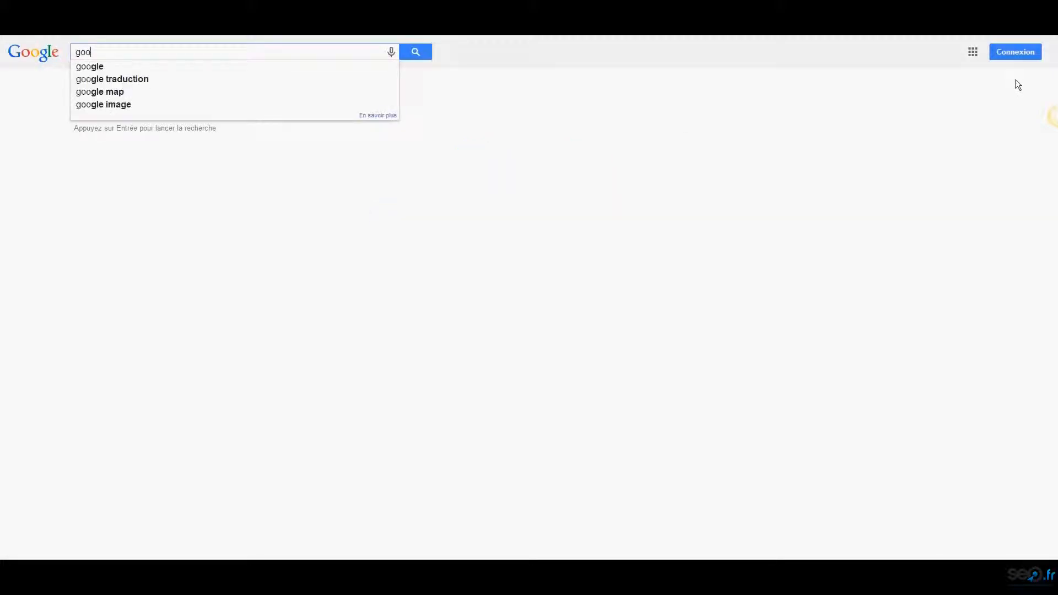
pyautogui.write('gle ')
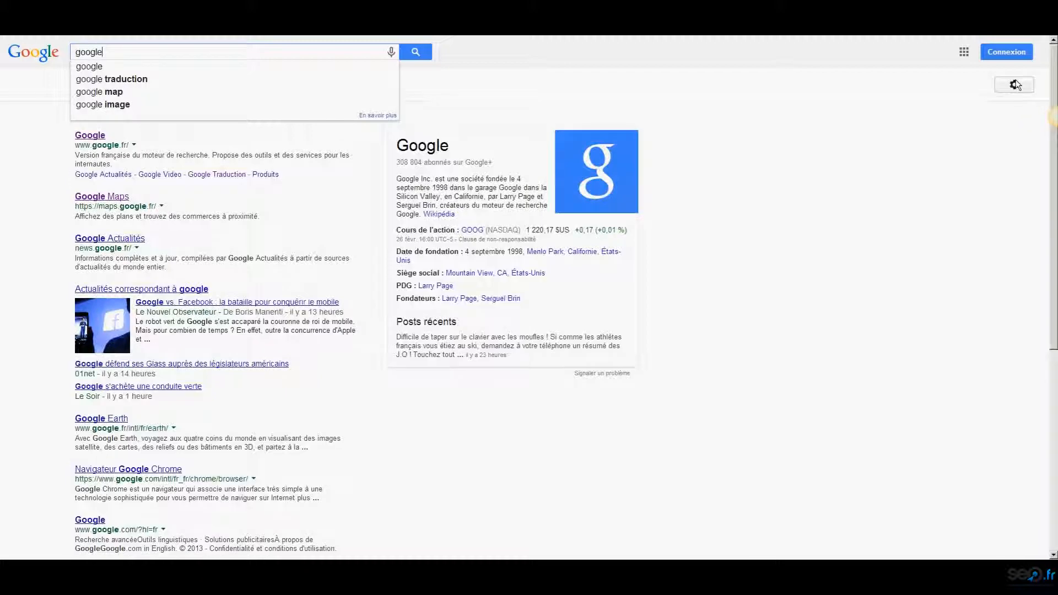
pyautogui.write('adwords')
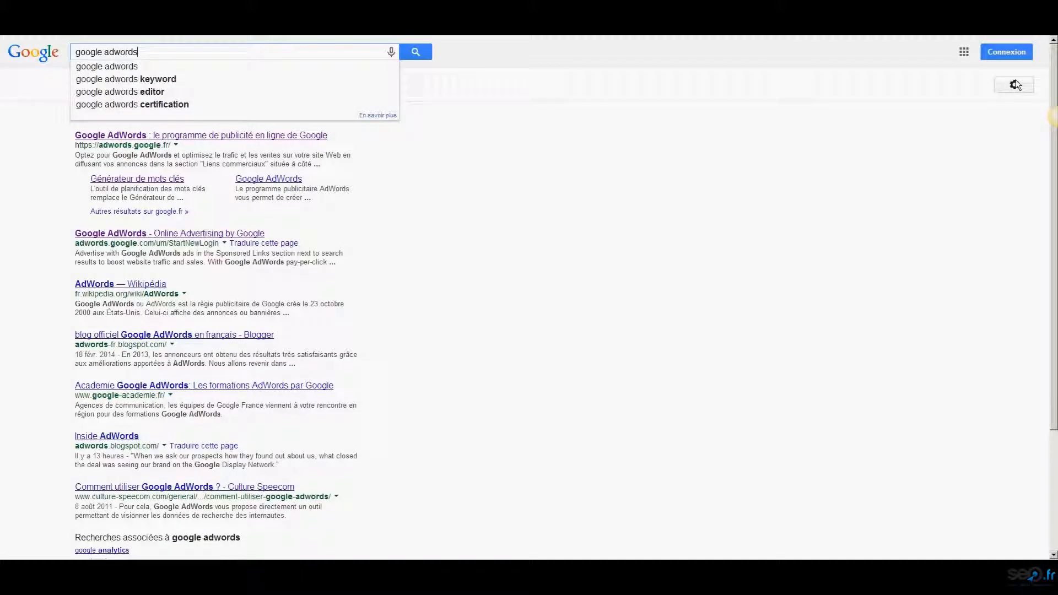
pyautogui.press('Return')
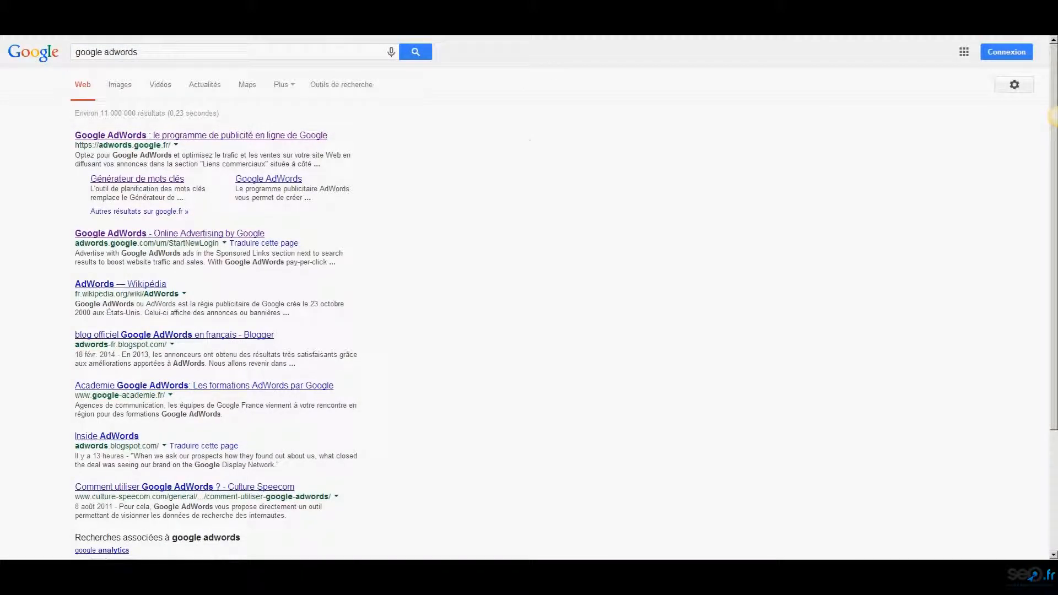
pyautogui.click(289, 135)
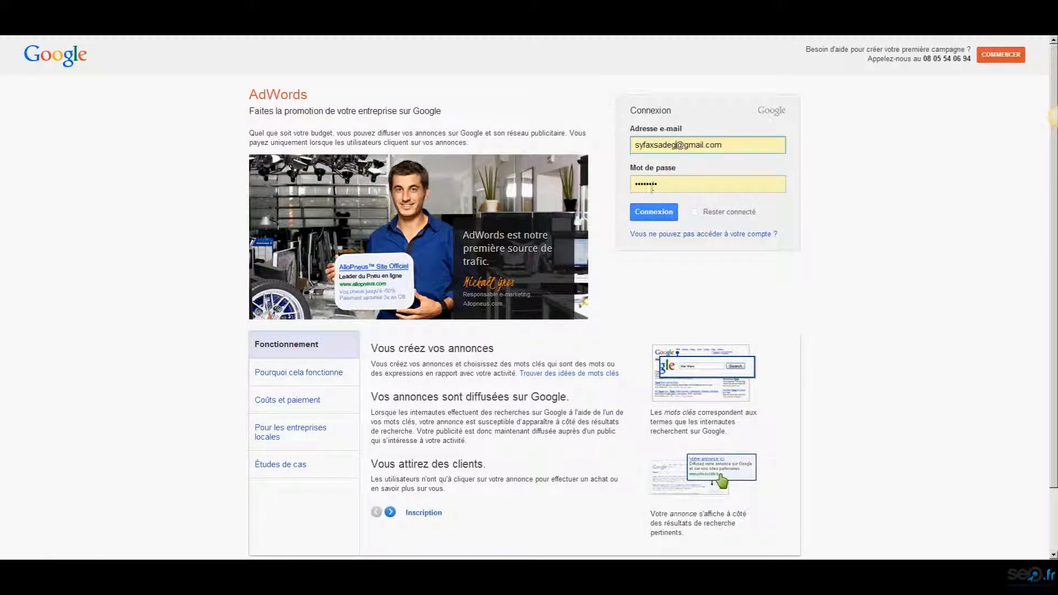
# Sign in with the prefilled AdWords account and open the keyword planner's form for finding new keyword and ad group ideas
pyautogui.click(670, 213)
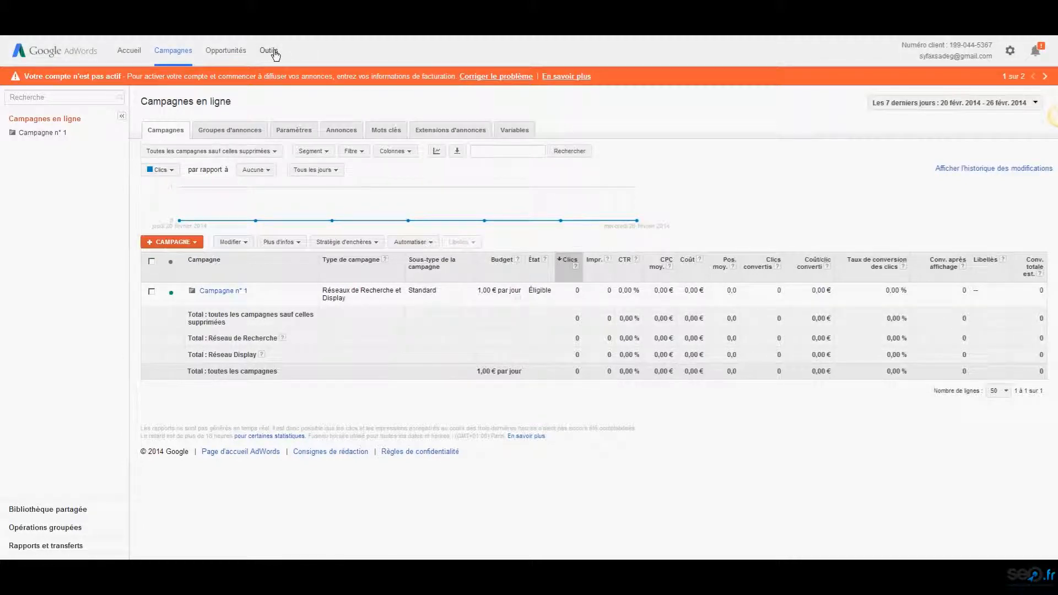
pyautogui.click(275, 53)
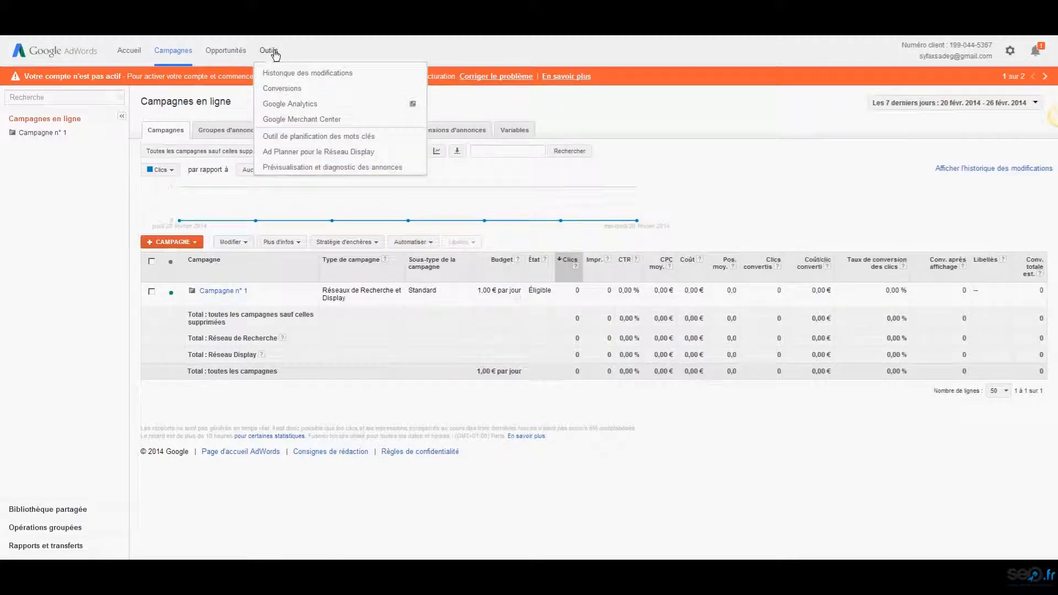
pyautogui.click(299, 138)
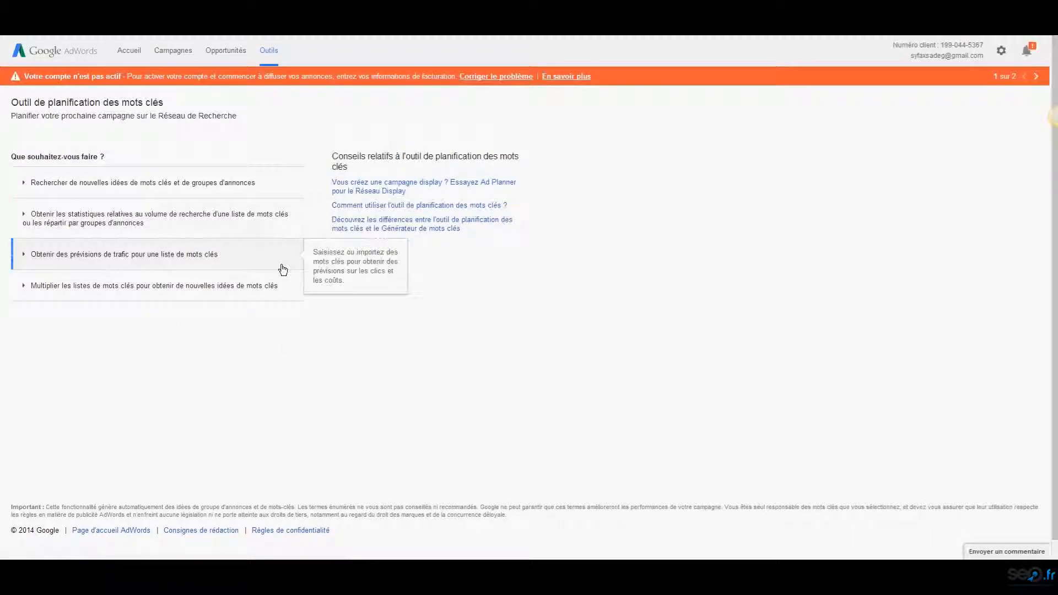
pyautogui.click(182, 191)
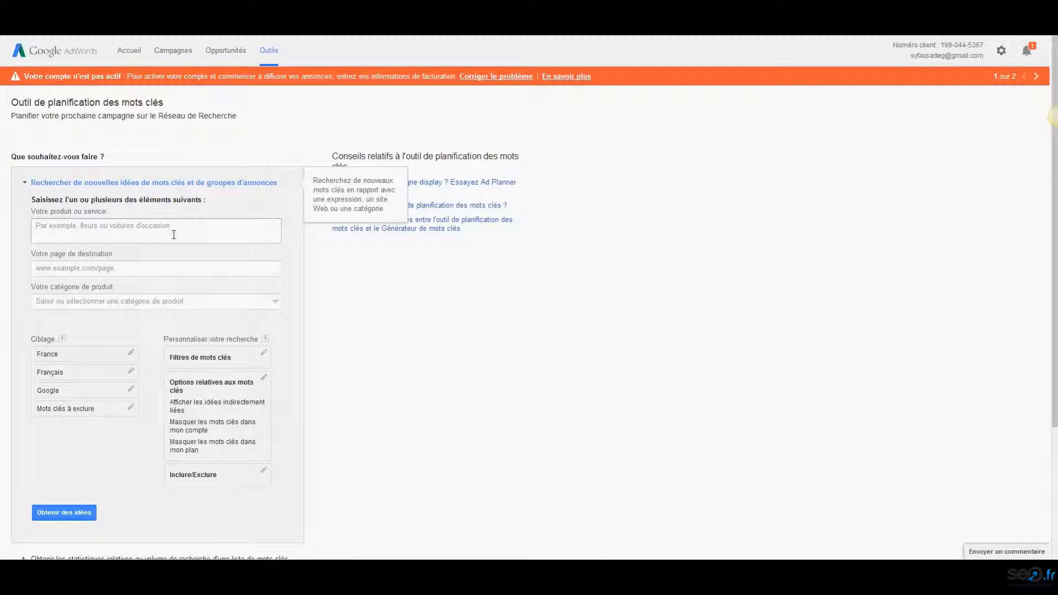
pyautogui.click(95, 231)
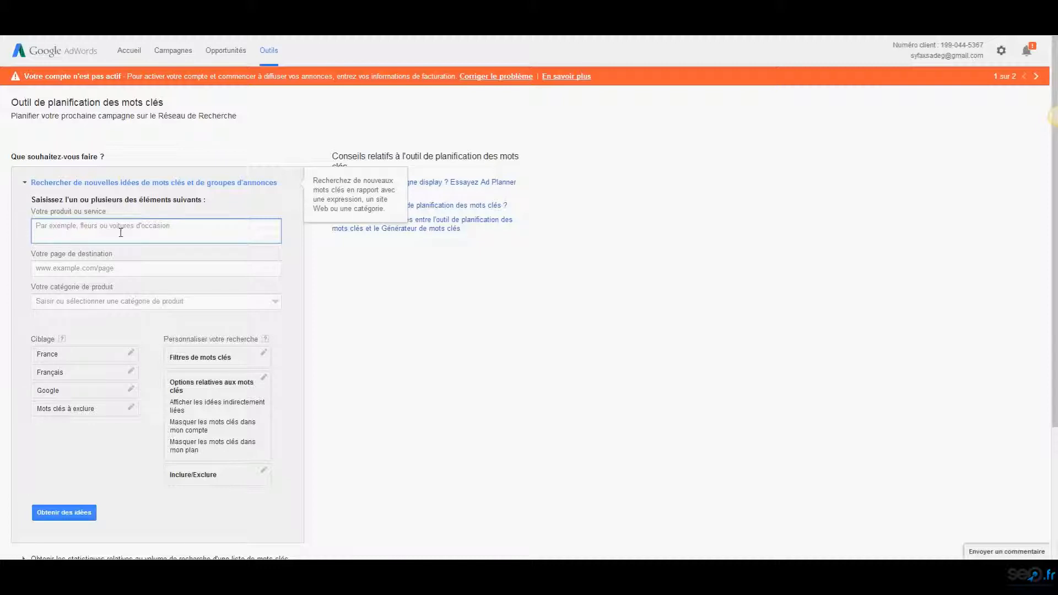
pyautogui.click(94, 270)
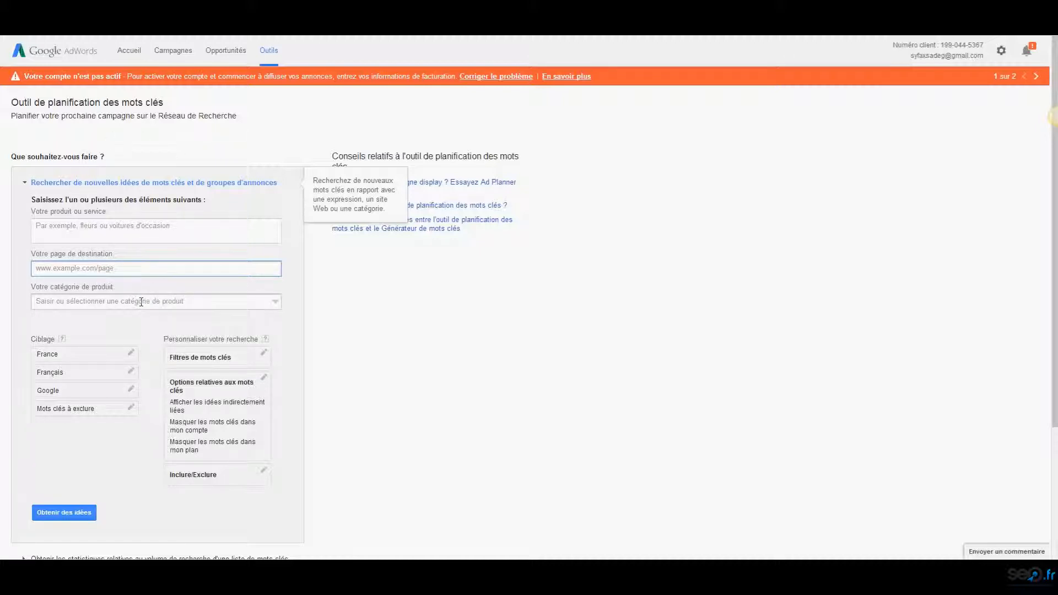
pyautogui.click(275, 302)
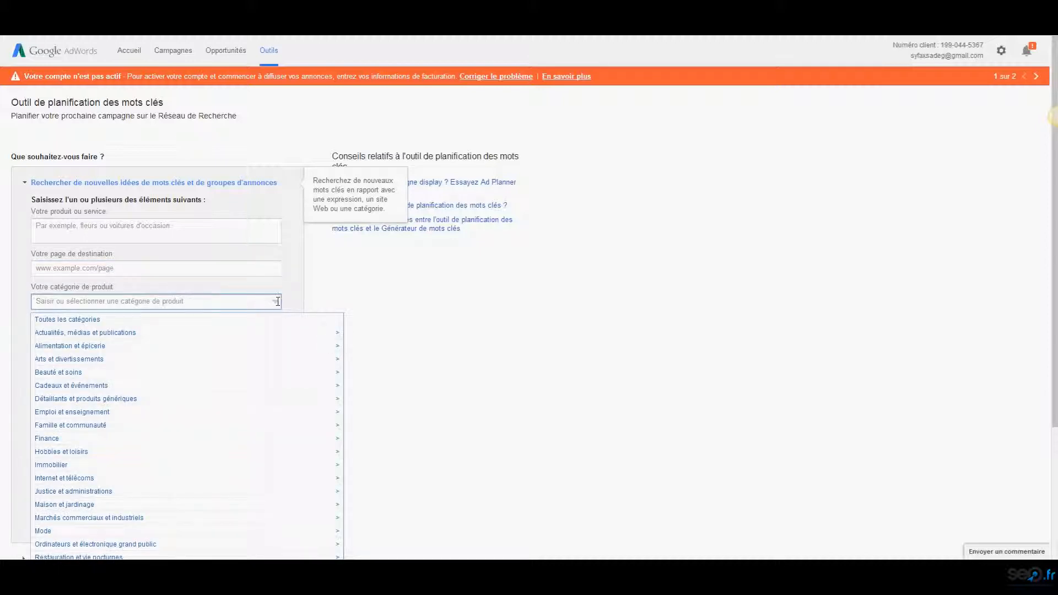
pyautogui.click(292, 261)
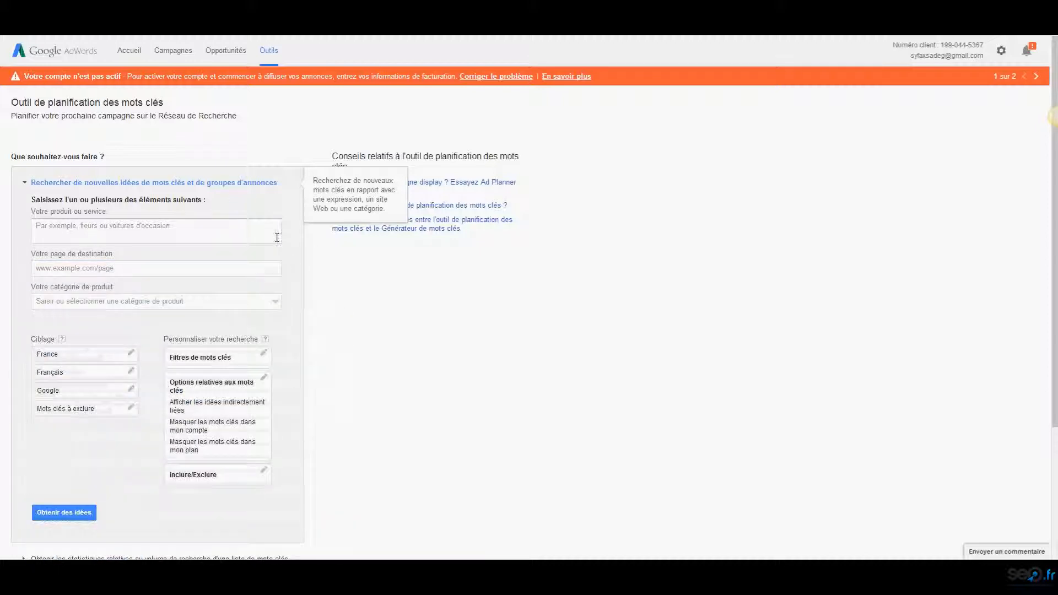
# Get ideas for the product or service terms "consultant seo", "consultant référencement" and "consultant référencement naturel", one per line
pyautogui.click(196, 229)
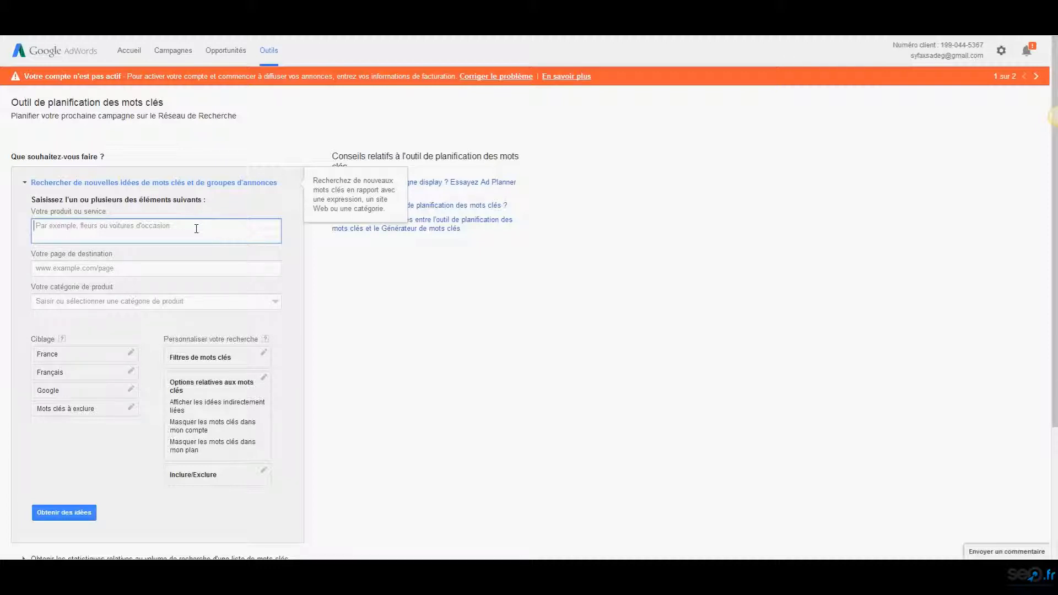
pyautogui.write('con')
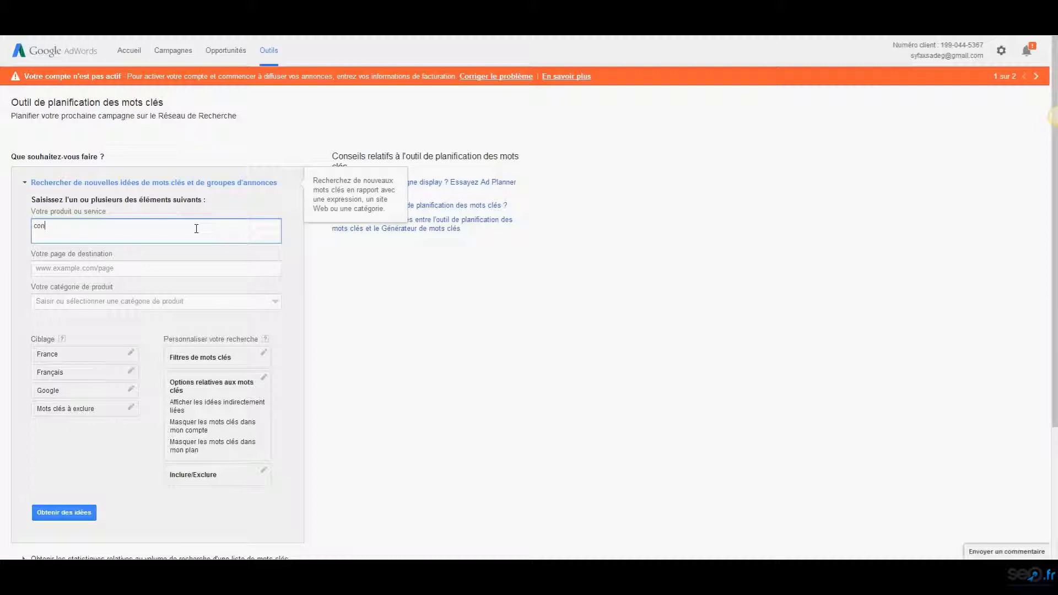
pyautogui.write('sultant seo')
pyautogui.press('Return')
pyautogui.write('consultant référencement')
pyautogui.press('Return')
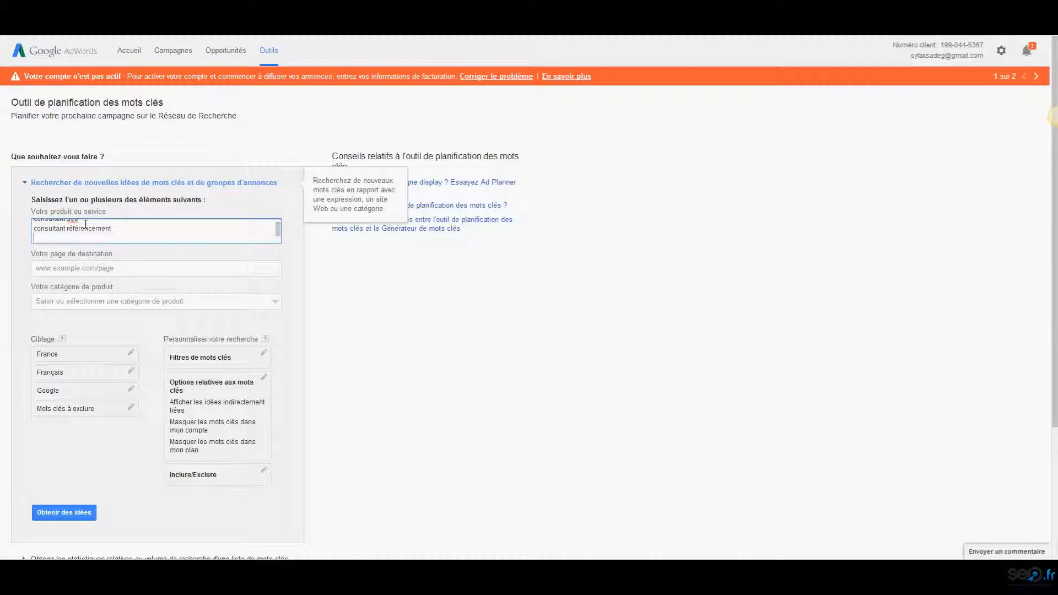
pyautogui.write('consultant référencement naturel')
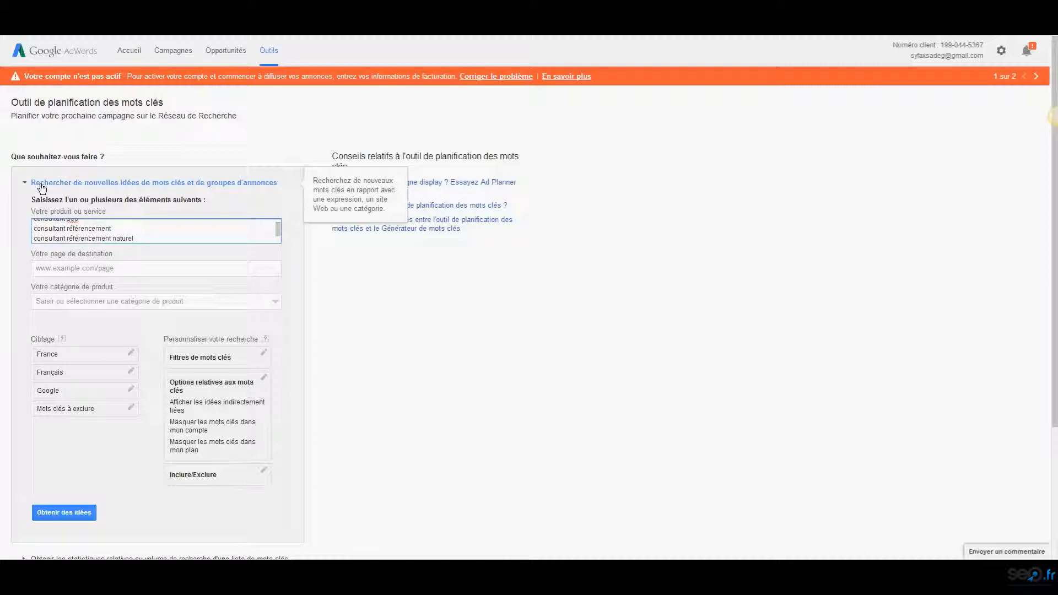
pyautogui.scroll(1, 88, 233)
pyautogui.scroll(-3, 93, 237)
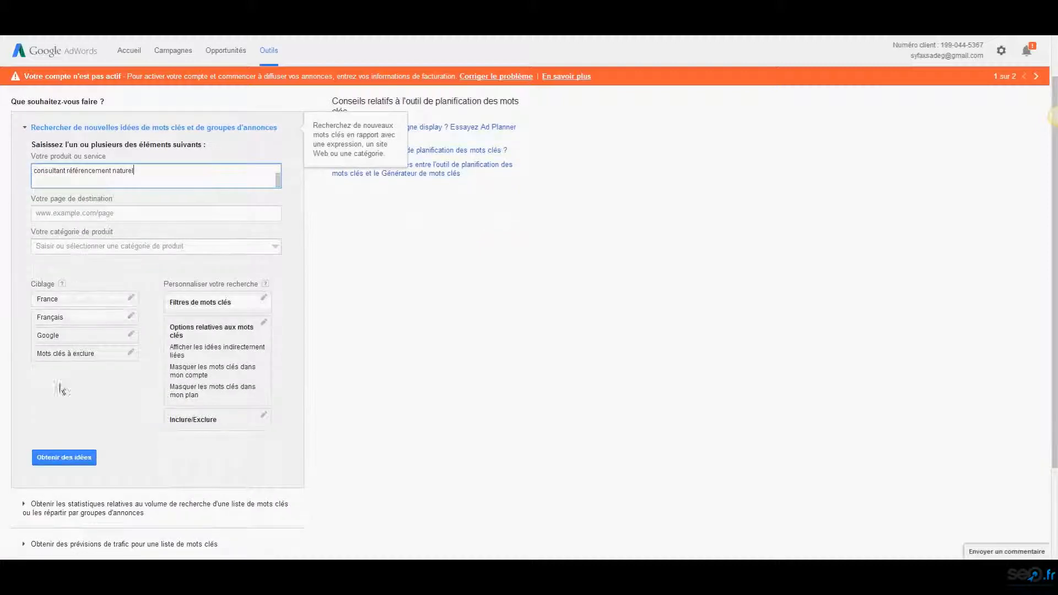
pyautogui.click(87, 462)
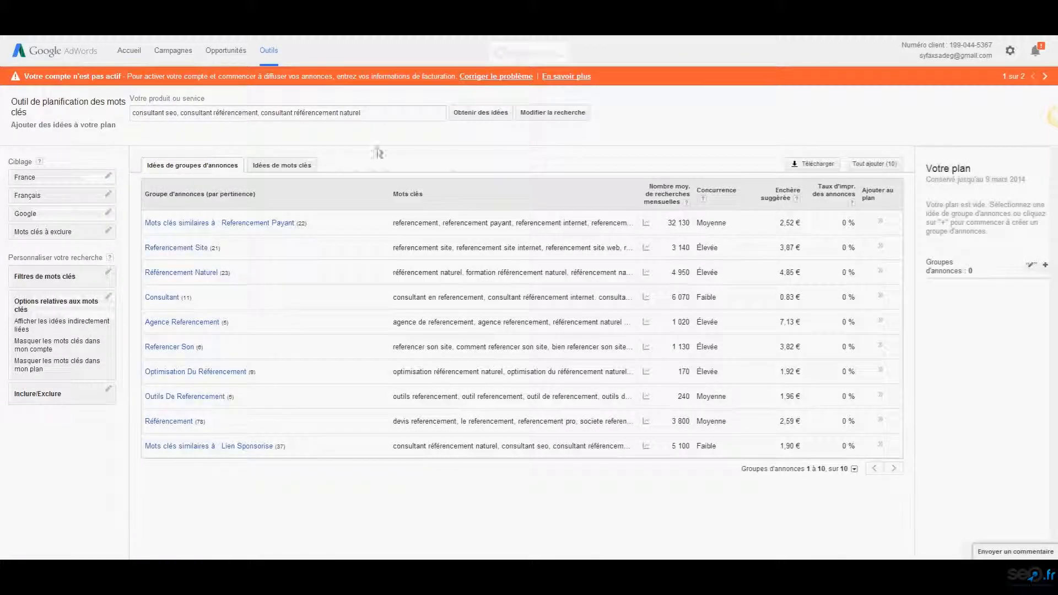
# Add the search terms "consultant seo" and "consultant référencement" from the keyword ideas to the plan
pyautogui.click(281, 167)
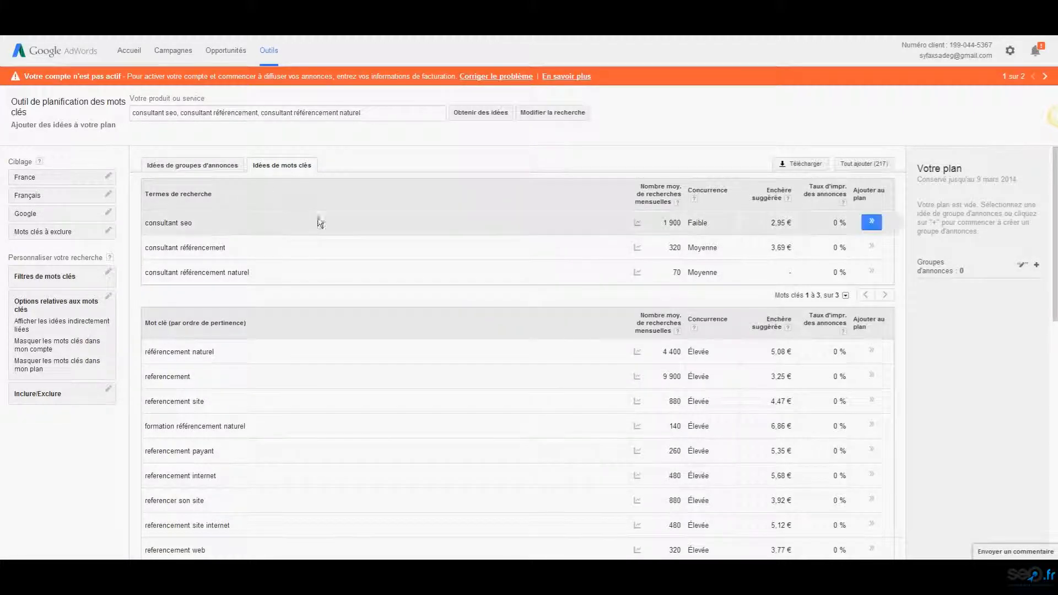
pyautogui.moveTo(645, 225)
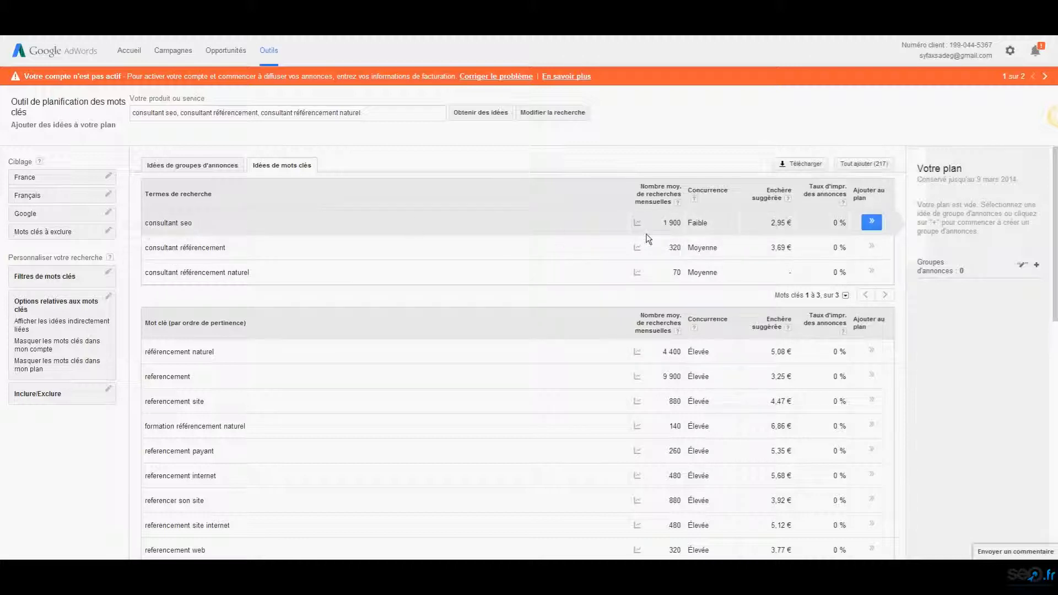
pyautogui.click(871, 222)
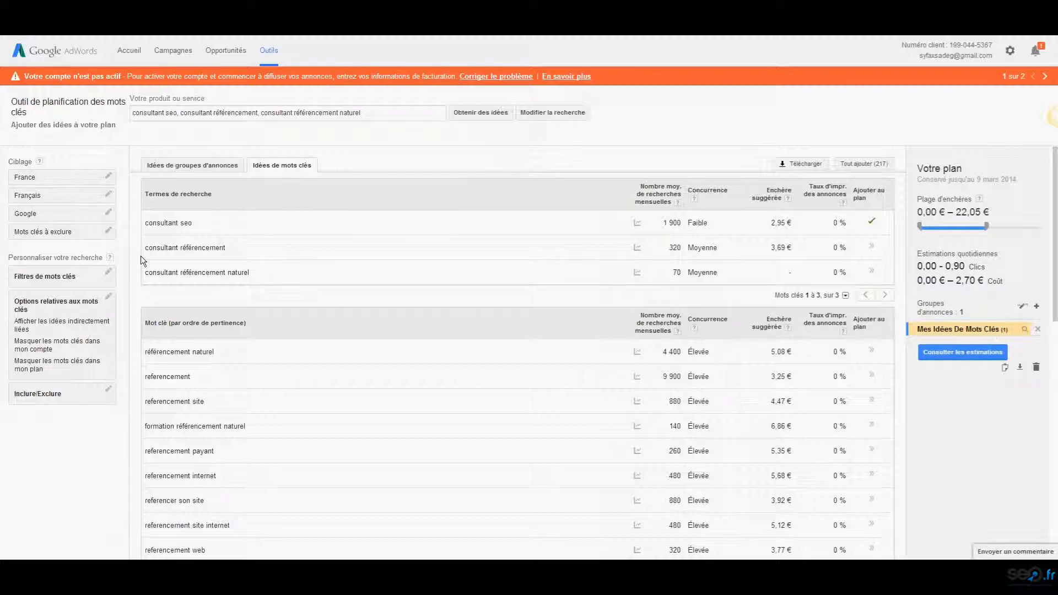
pyautogui.click(871, 248)
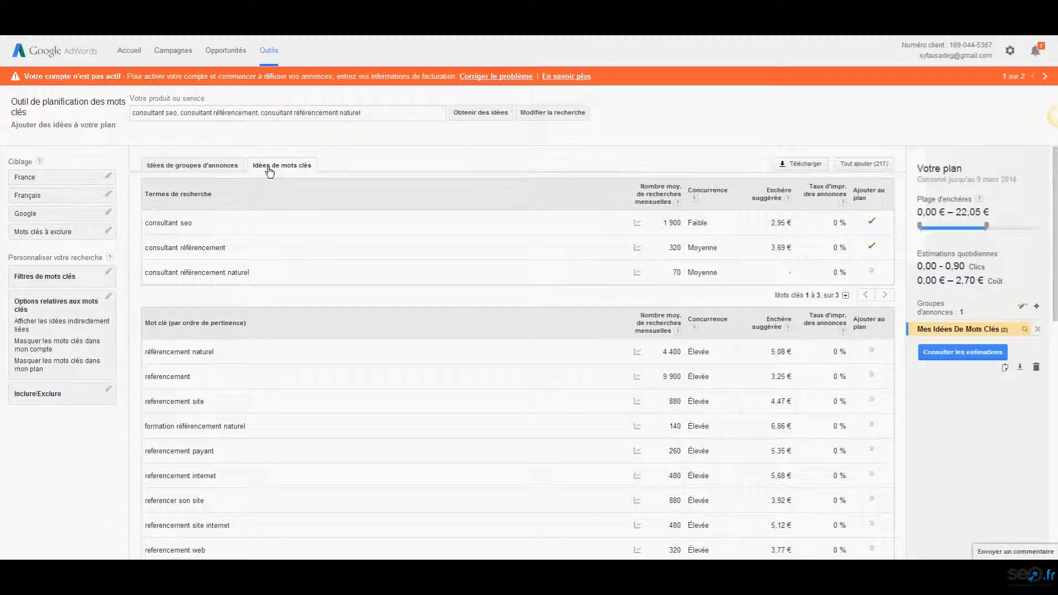
# Add the keyword "consultant en referencement" from the Consultant ad group idea to the plan and return to the ad group list
pyautogui.click(190, 170)
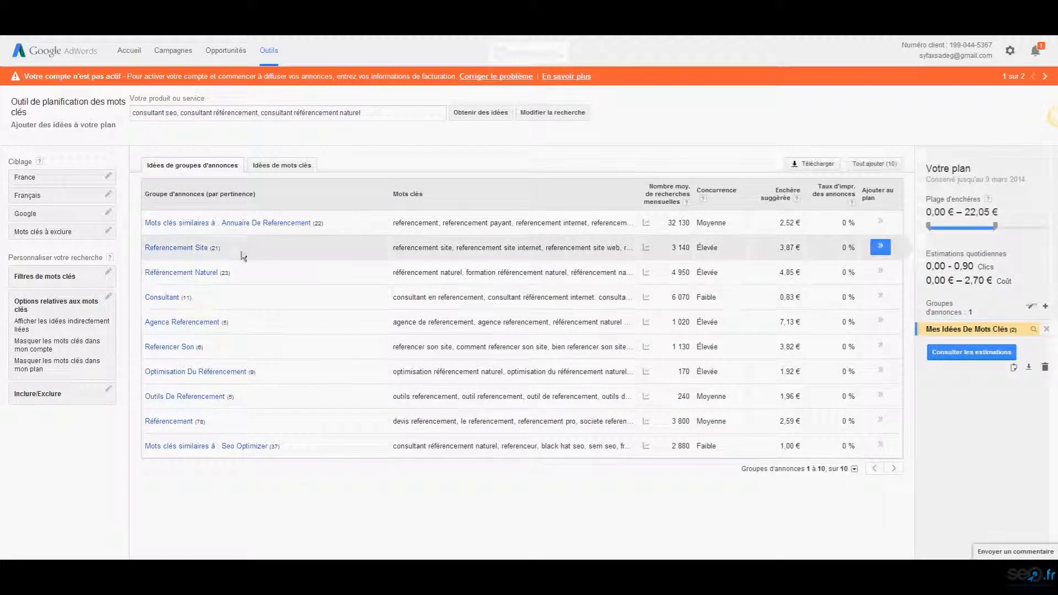
pyautogui.click(162, 298)
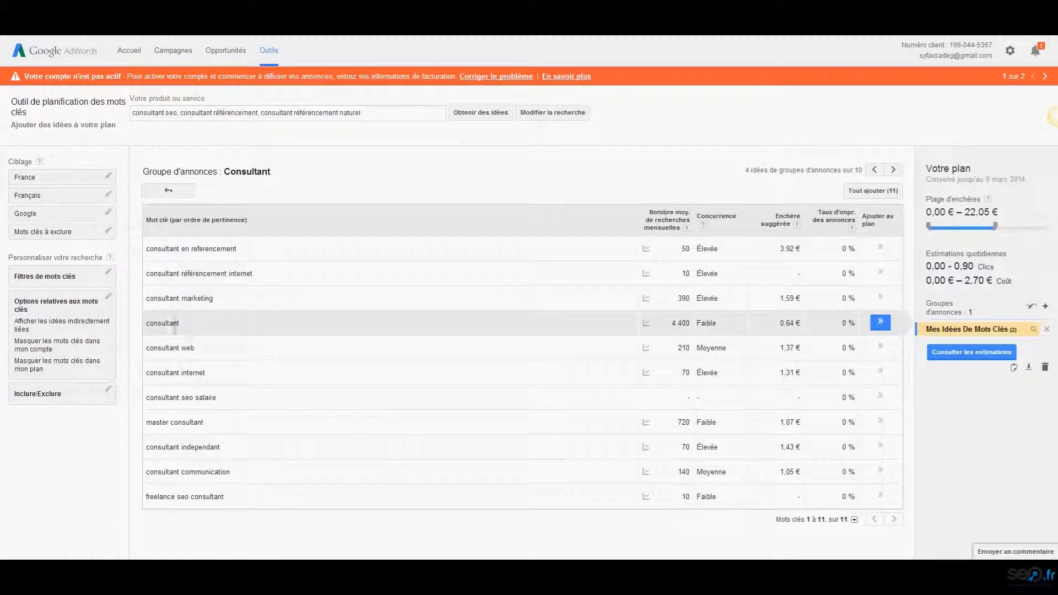
pyautogui.moveTo(690, 327)
pyautogui.click(879, 249)
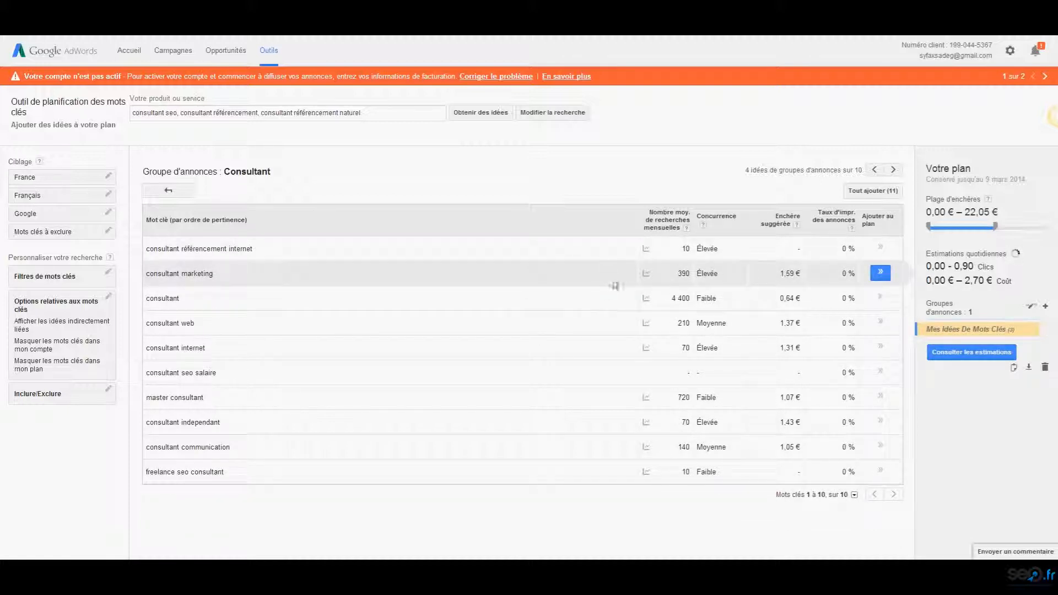
pyautogui.click(172, 192)
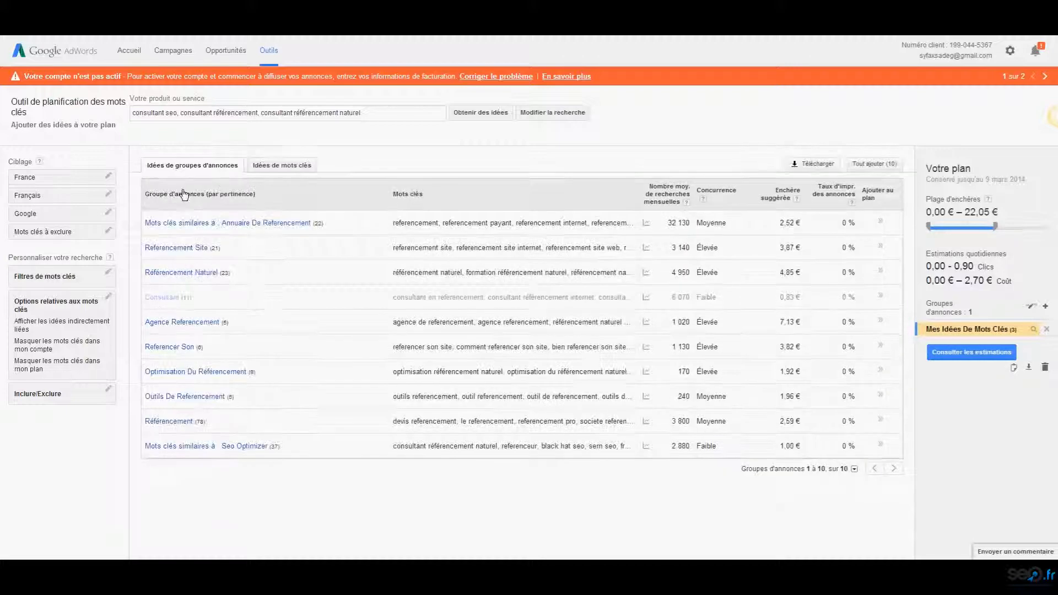
# Review the search terms among the keyword ideas and examine the keywords of the Agence Referencement ad group idea
pyautogui.click(284, 165)
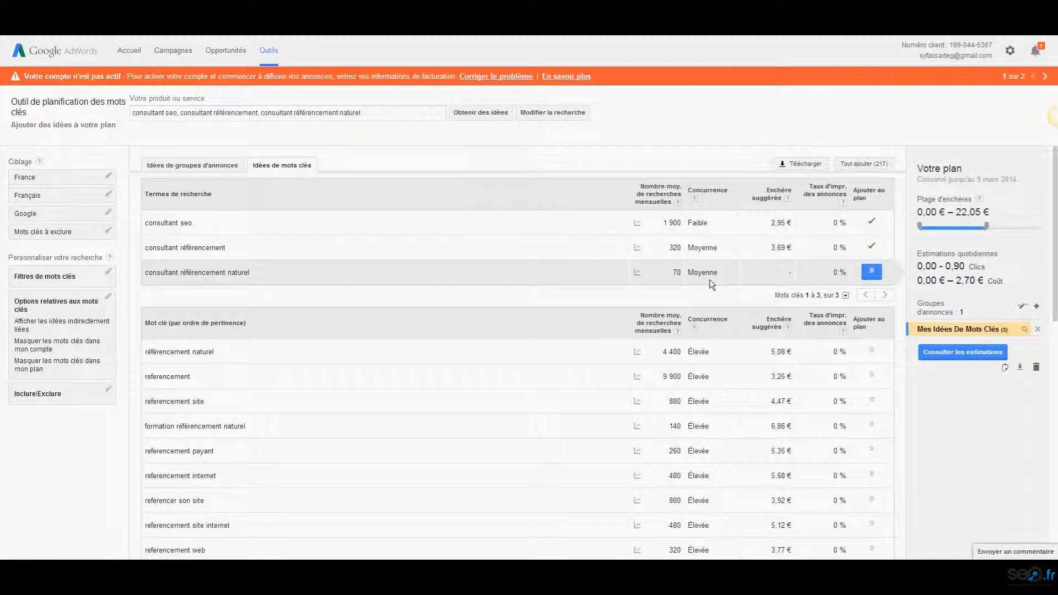
pyautogui.click(870, 222)
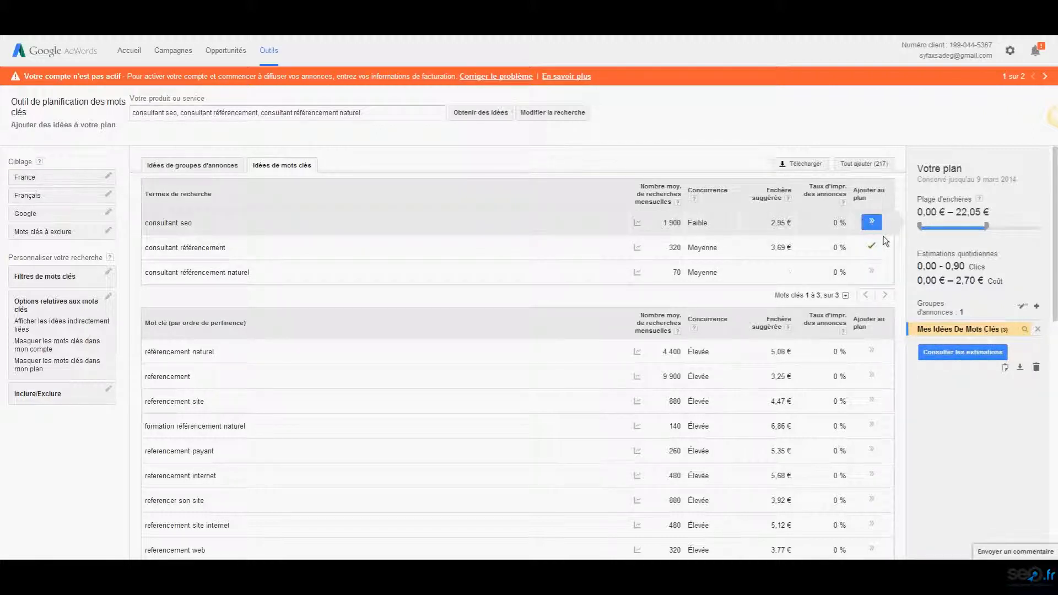
pyautogui.click(195, 171)
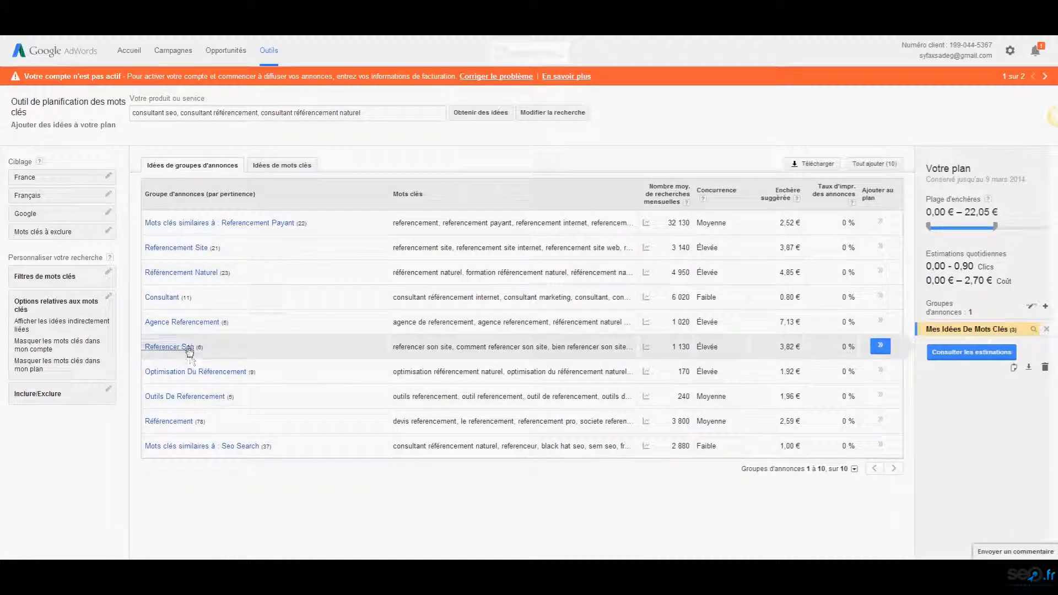
pyautogui.click(196, 322)
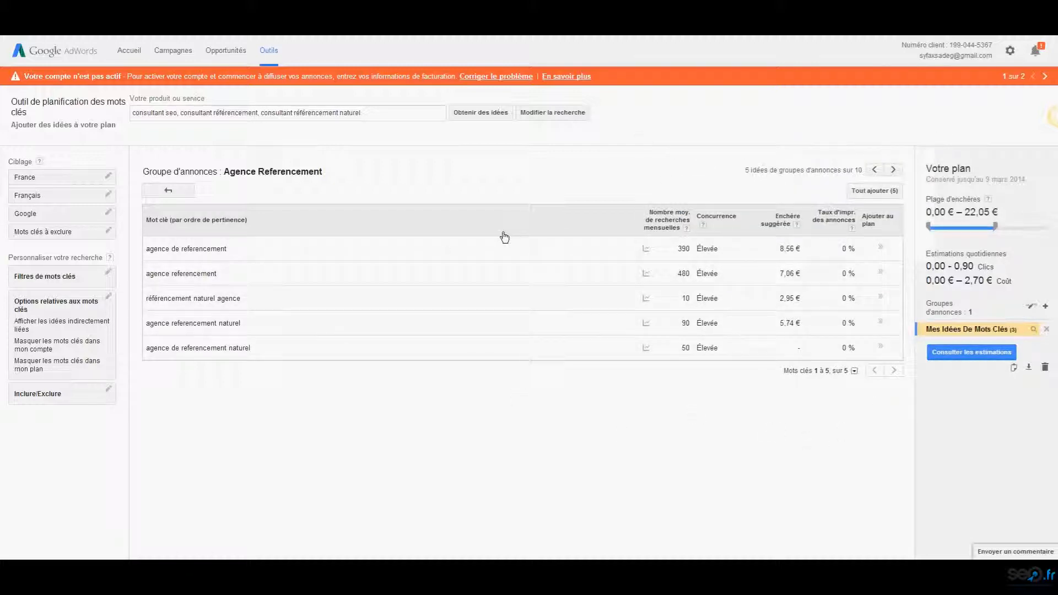
pyautogui.click(168, 190)
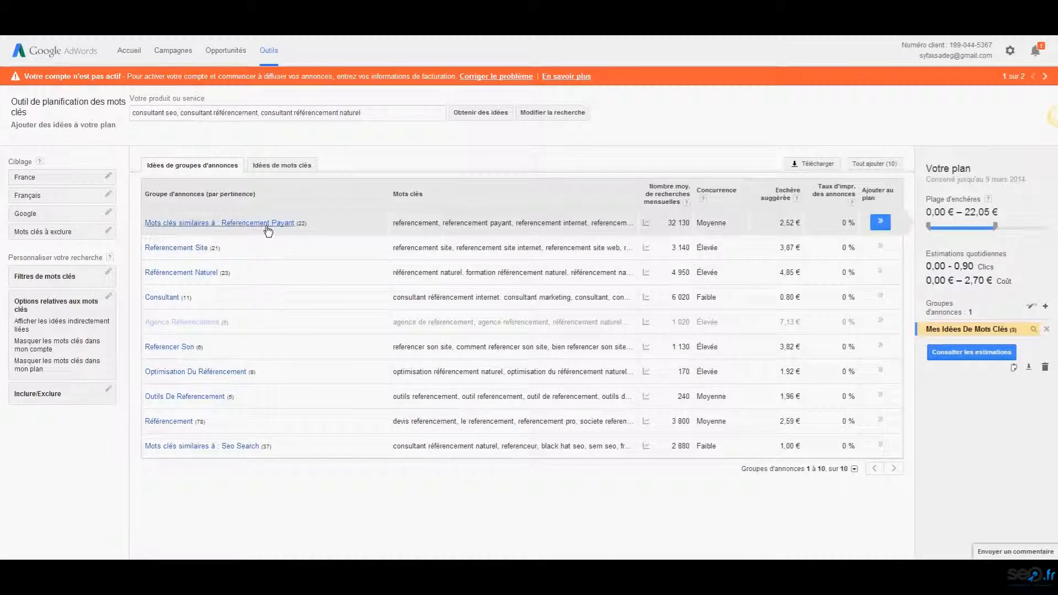
# Add the keyword "referencement site" from the Referencement Site ad group idea to the plan
pyautogui.click(187, 250)
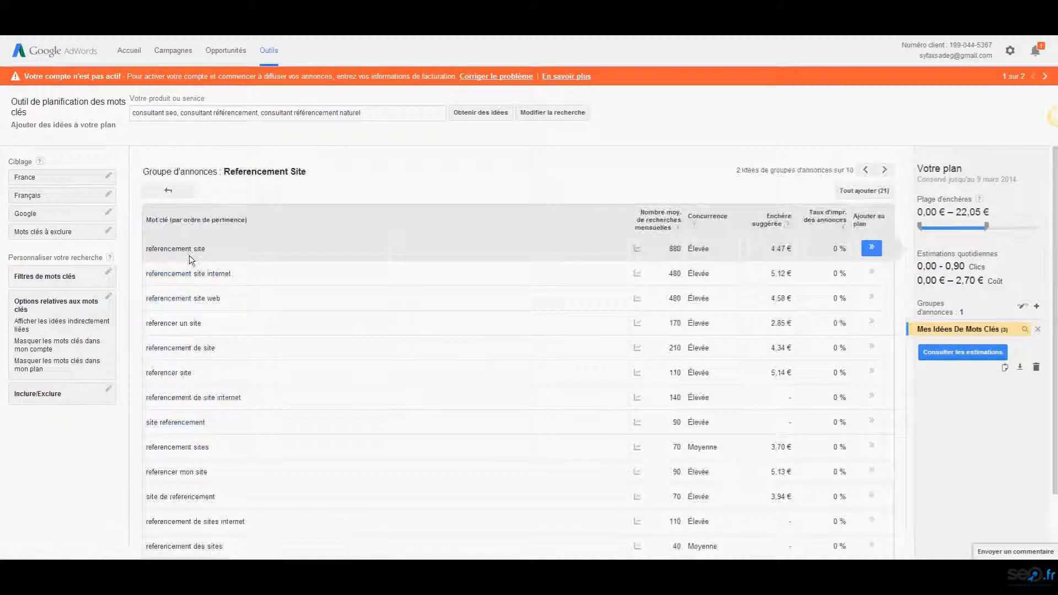
pyautogui.moveTo(637, 298)
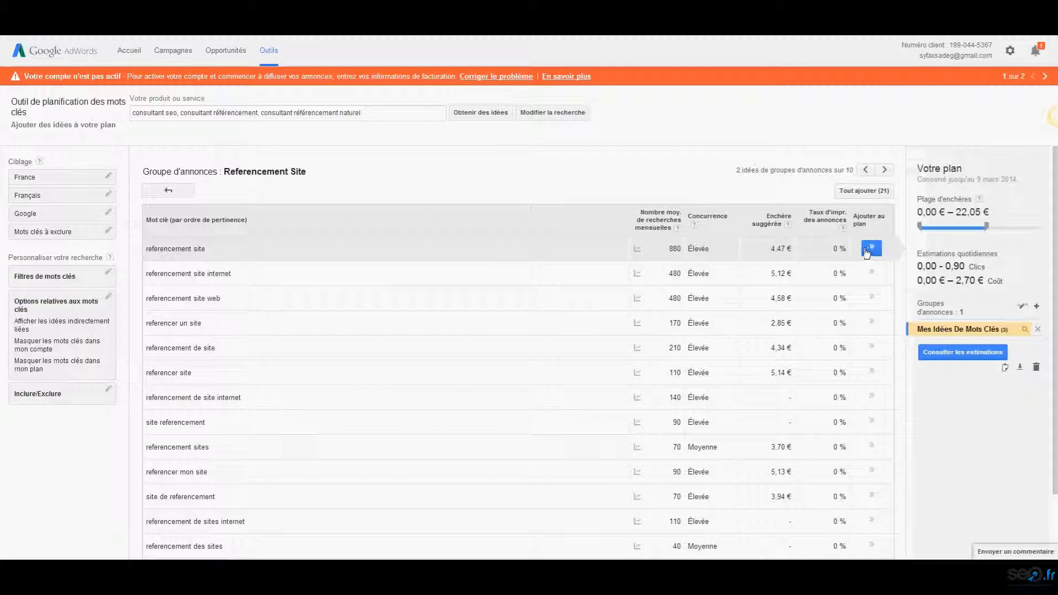
pyautogui.click(871, 249)
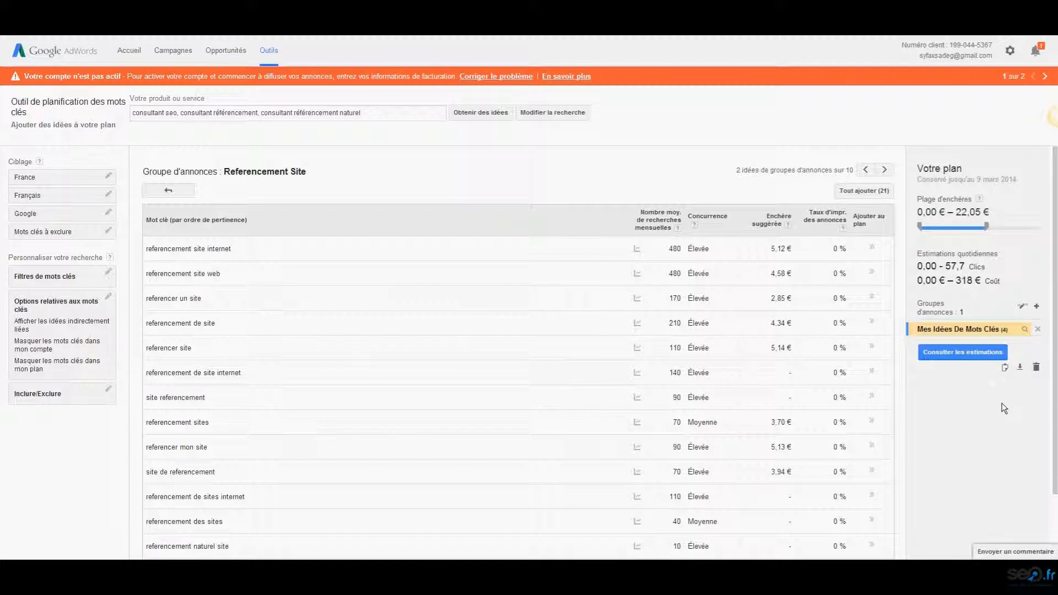
# Download the keyword plan with historical statistics as a CSV (Excel) file, save it and dismiss the browser's download bar
pyautogui.click(1020, 368)
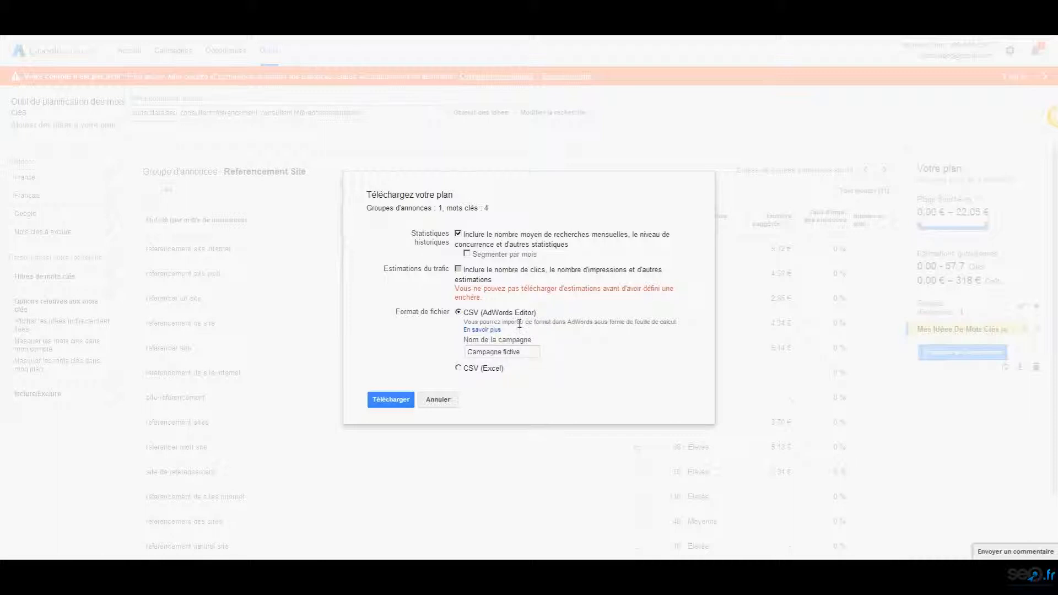
pyautogui.click(456, 369)
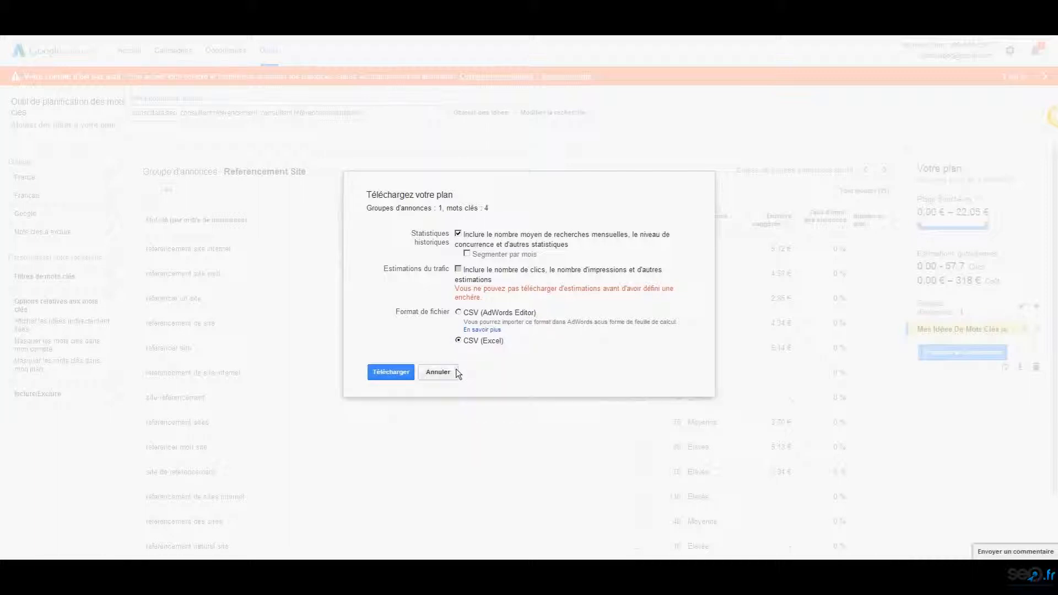
pyautogui.click(389, 372)
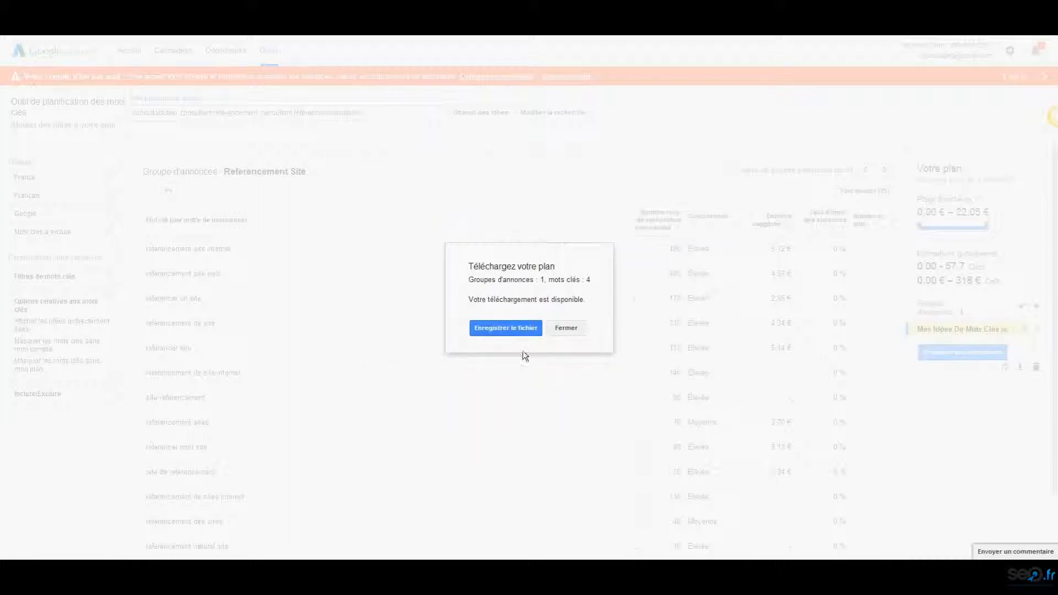
pyautogui.click(522, 330)
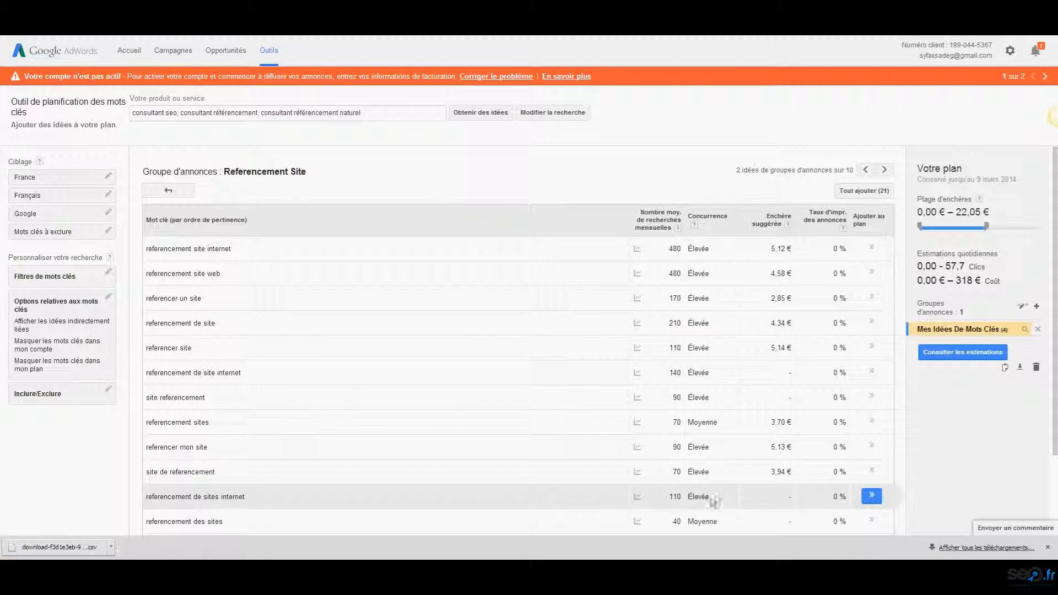
pyautogui.click(1048, 548)
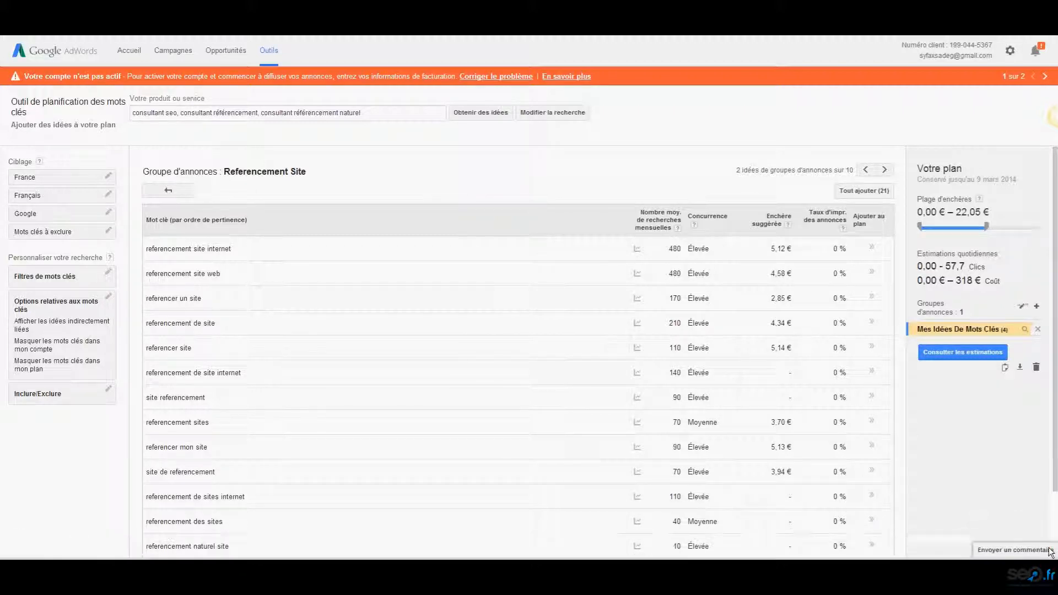